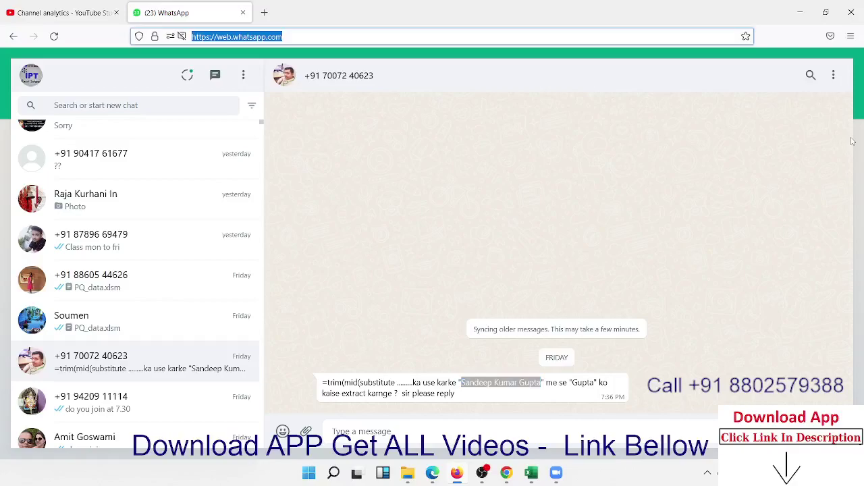
# Show the desktop, return to the WhatsApp chat, and clear the text and date-label selections.
pyautogui.press('super+d')
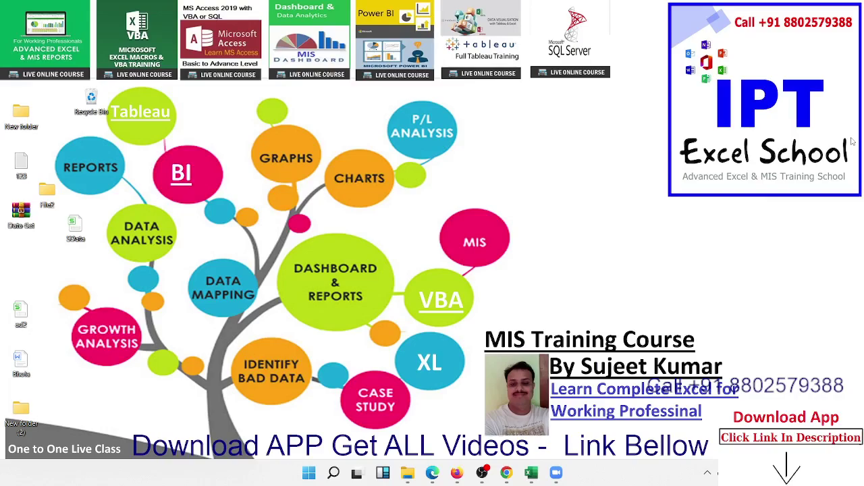
pyautogui.press('super+d')
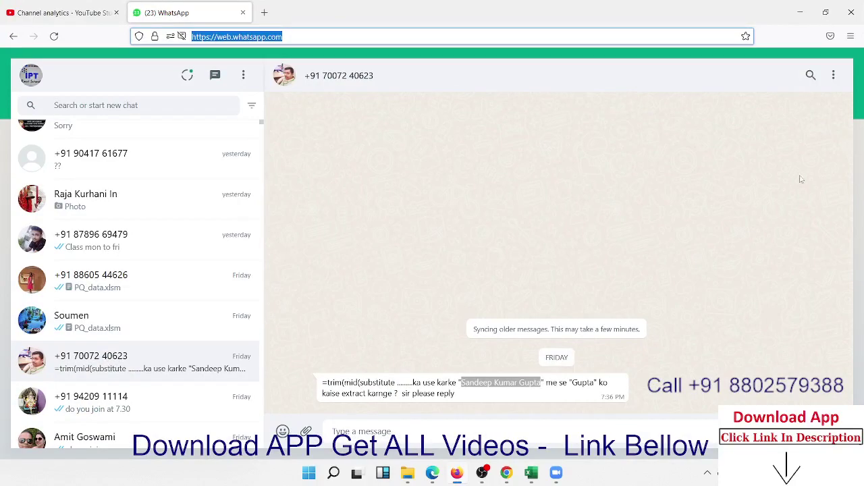
pyautogui.moveTo(135, 362)
pyautogui.click(187, 363)
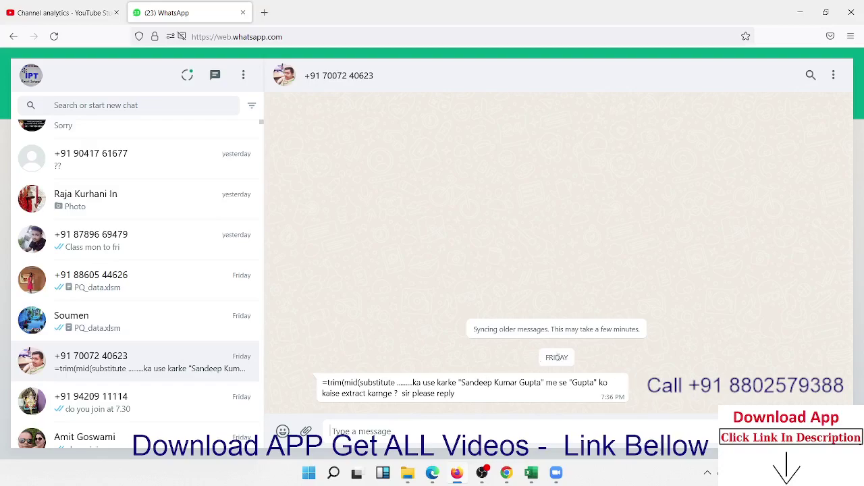
pyautogui.doubleClick(558, 357)
pyautogui.moveTo(462, 388)
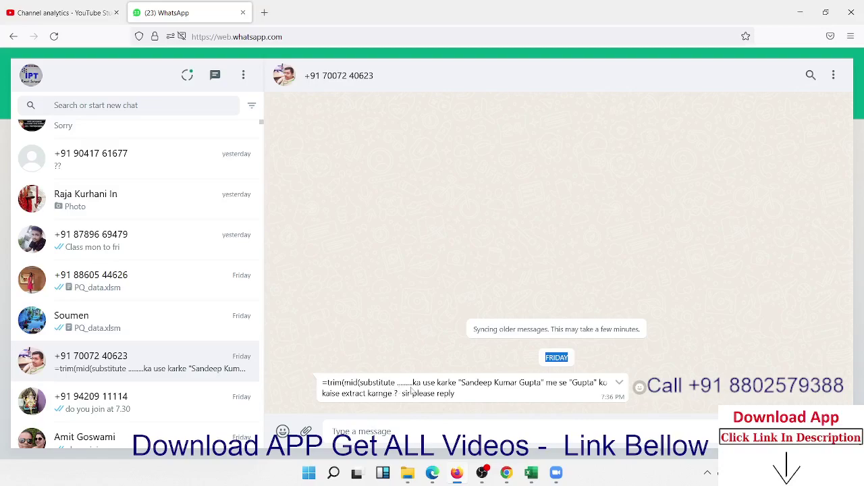
pyautogui.click(465, 382)
# Switch to Excel, try a SUBSTITUTE formula in B2, cancel it, and zoom in.
pyautogui.hotkey('alt', 'Tab')
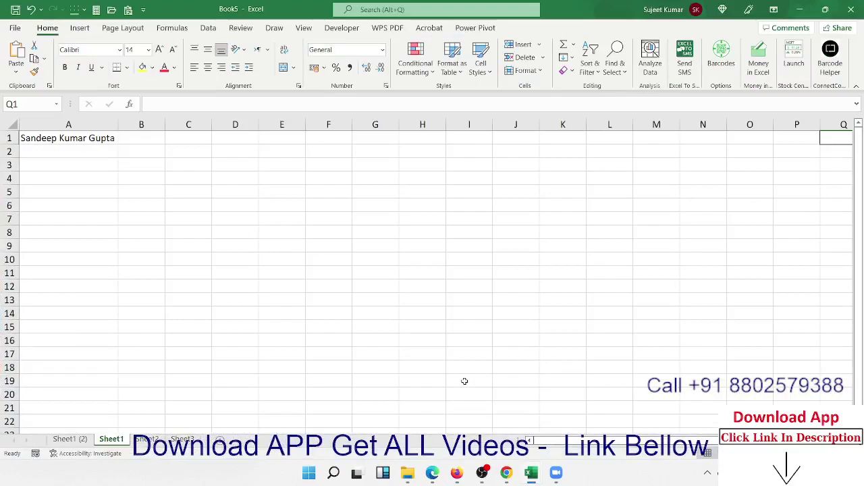
pyautogui.click(154, 152)
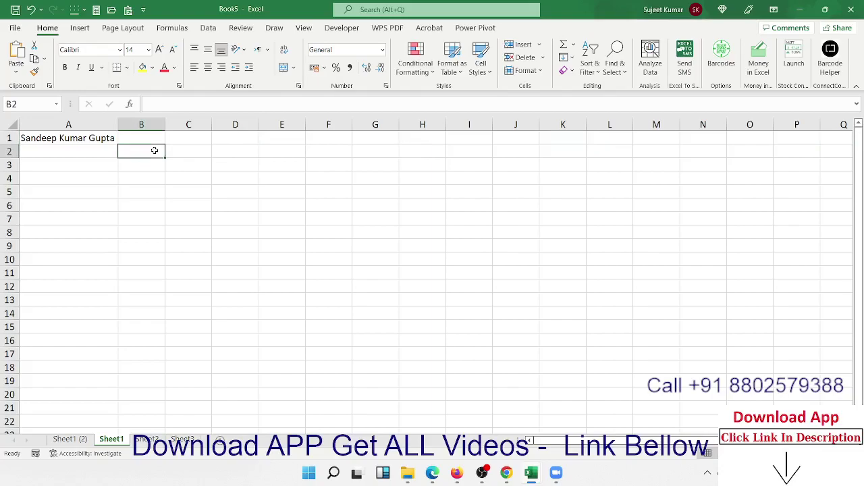
pyautogui.write('=su')
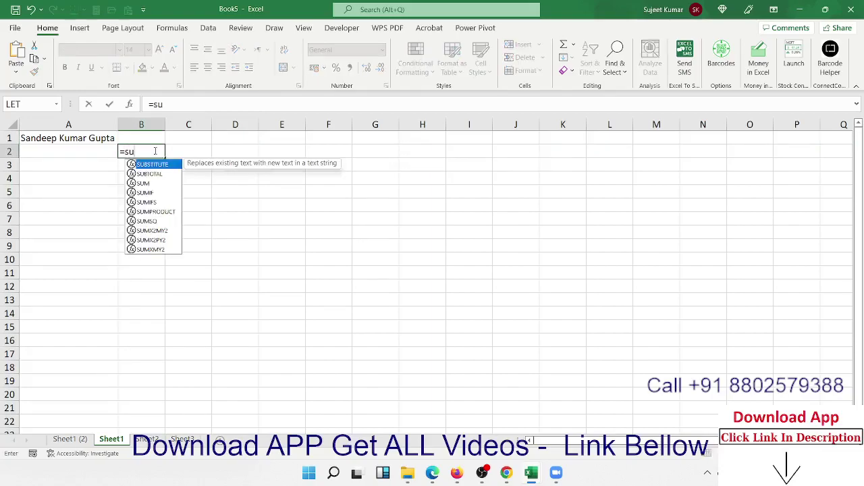
pyautogui.write('b')
pyautogui.press('Tab')
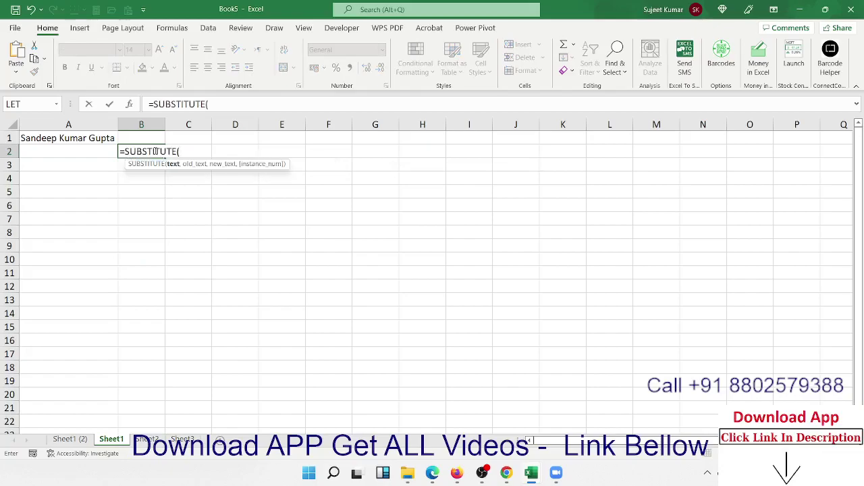
pyautogui.press('Escape')
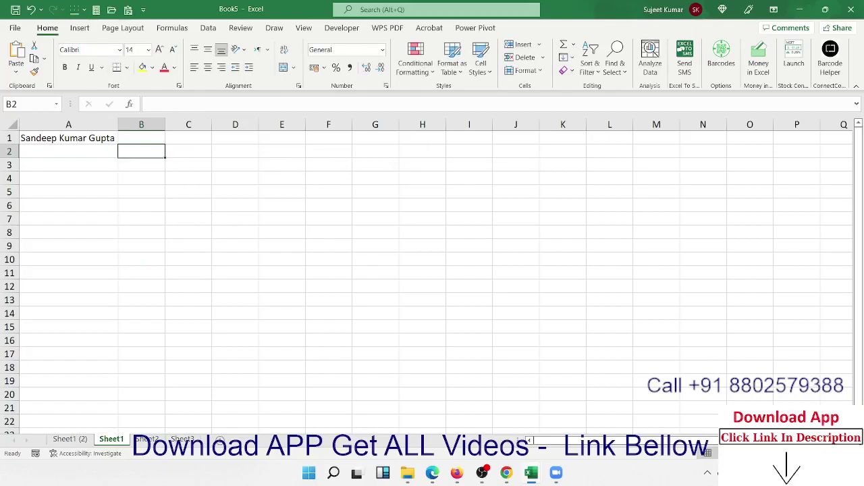
pyautogui.keyDown('ctrl'); pyautogui.scroll(5, 433, 276); pyautogui.keyUp('ctrl')
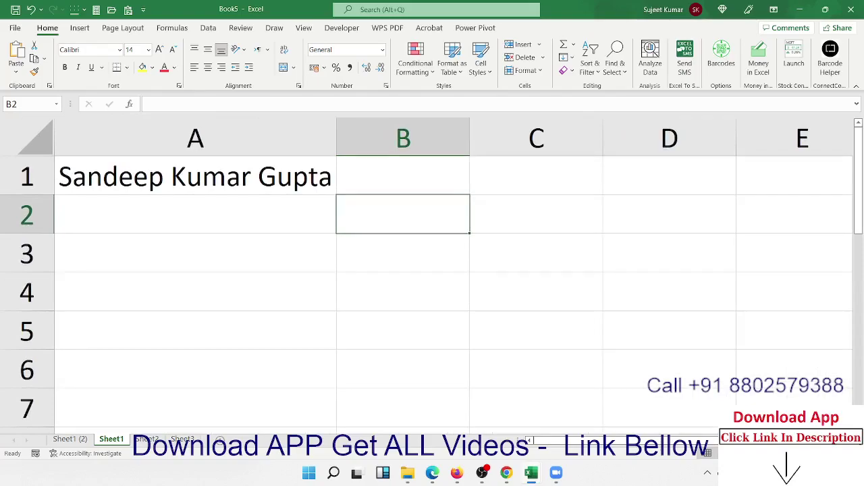
# Start a SUBSTITUTE formula in B2 with A1 as the source text.
pyautogui.keyDown('ctrl'); pyautogui.scroll(1, 556, 342); pyautogui.keyUp('ctrl')
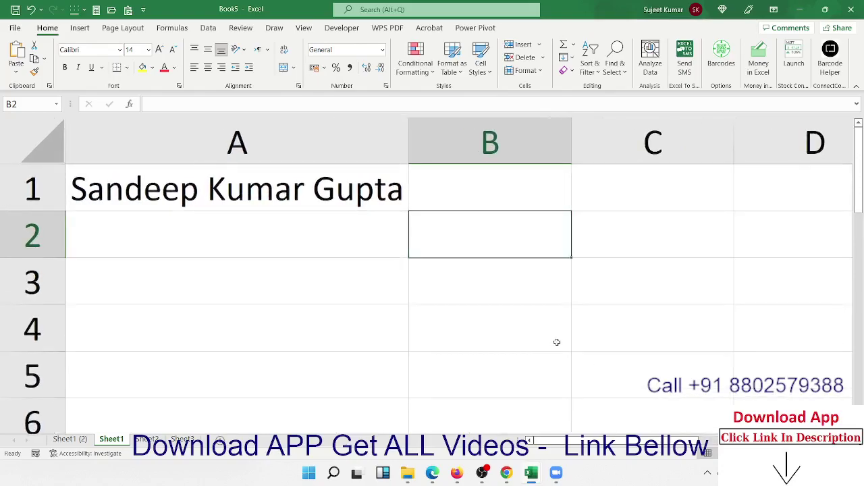
pyautogui.write('=sub')
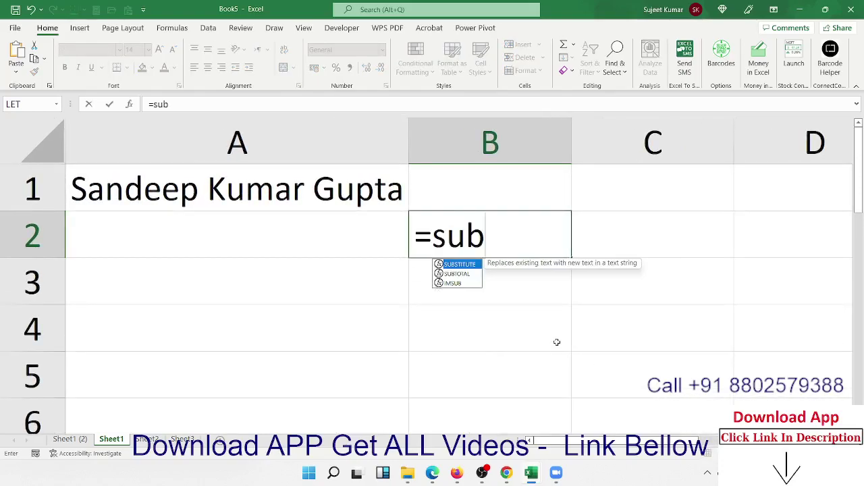
pyautogui.press('Tab')
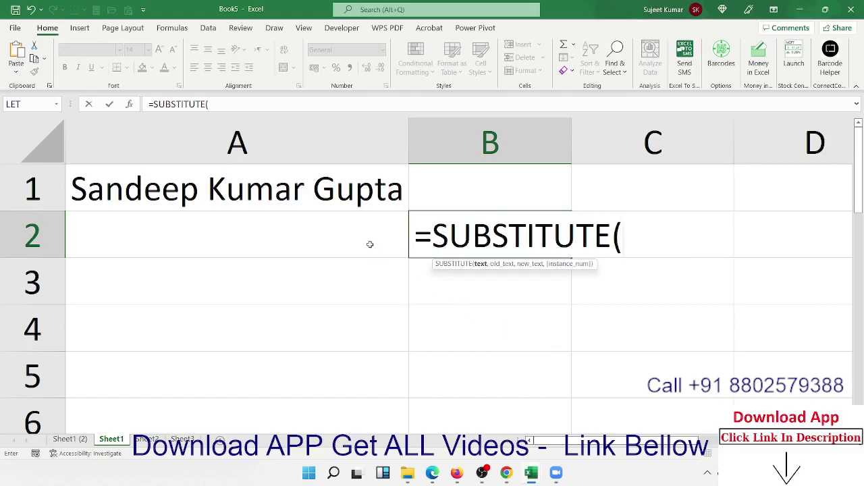
pyautogui.click(337, 199)
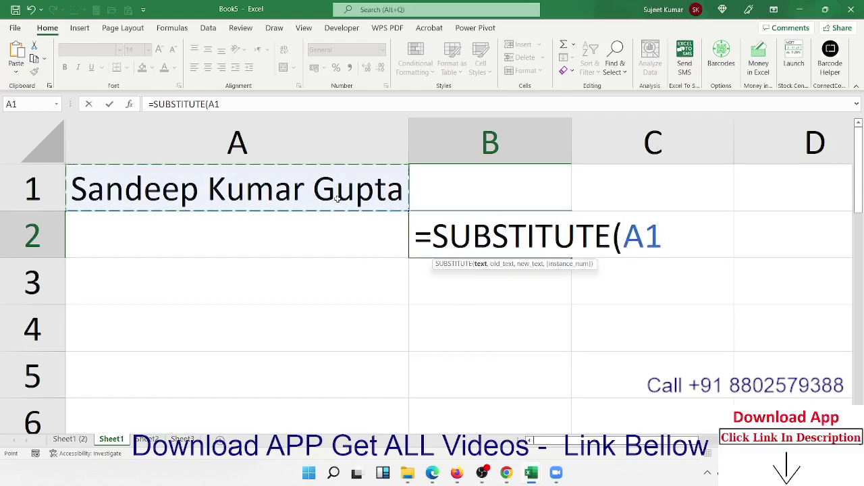
# Finish it as =SUBSTITUTE(A1," ",REPT(" ",99)) so each space becomes 99 spaces.
pyautogui.write('," "')
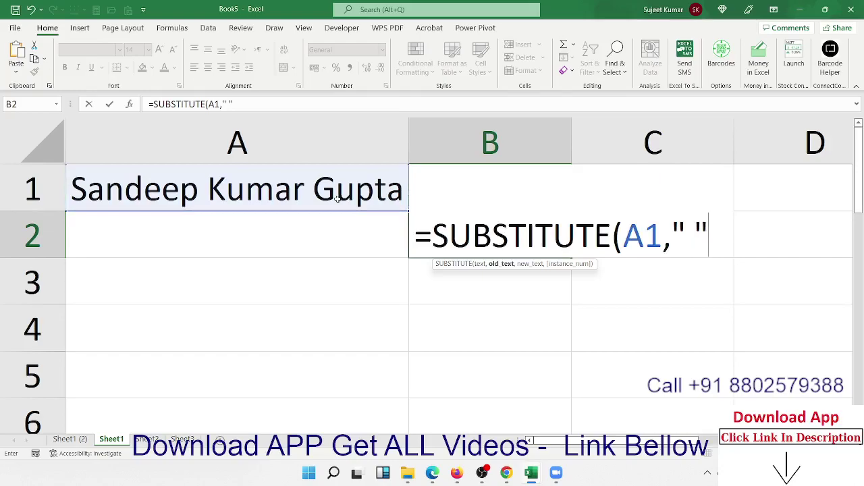
pyautogui.write(',')
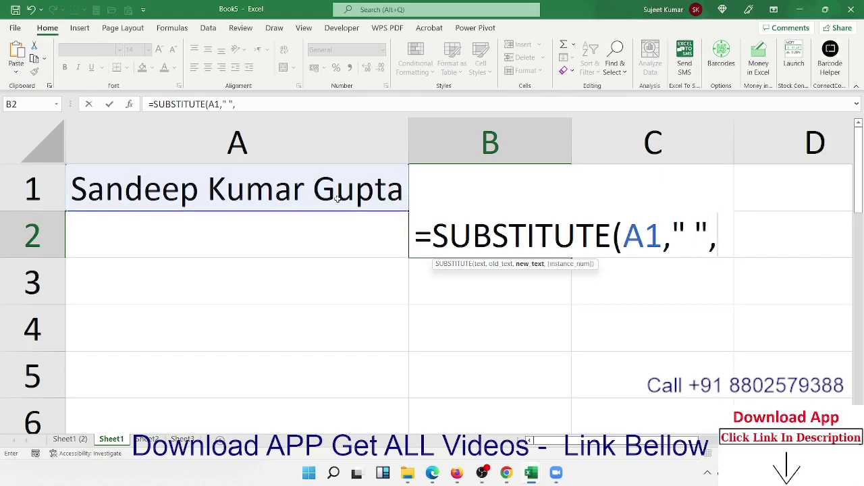
pyautogui.write('re')
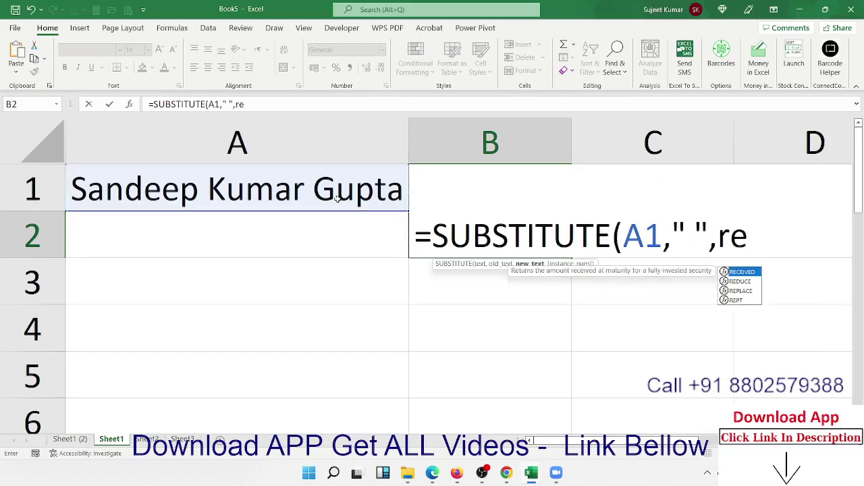
pyautogui.write('p')
pyautogui.press('Tab')
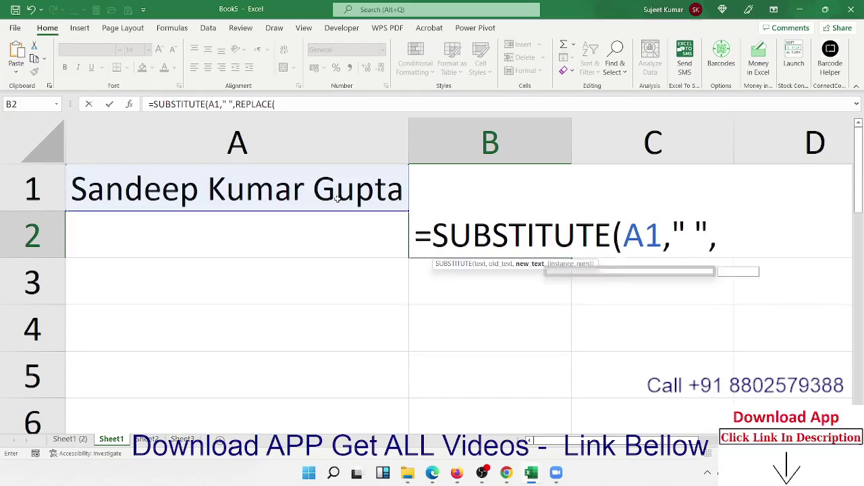
pyautogui.press('BackSpace')
pyautogui.press('BackSpace')
pyautogui.press('BackSpace')
pyautogui.press('BackSpace')
pyautogui.press('BackSpace')
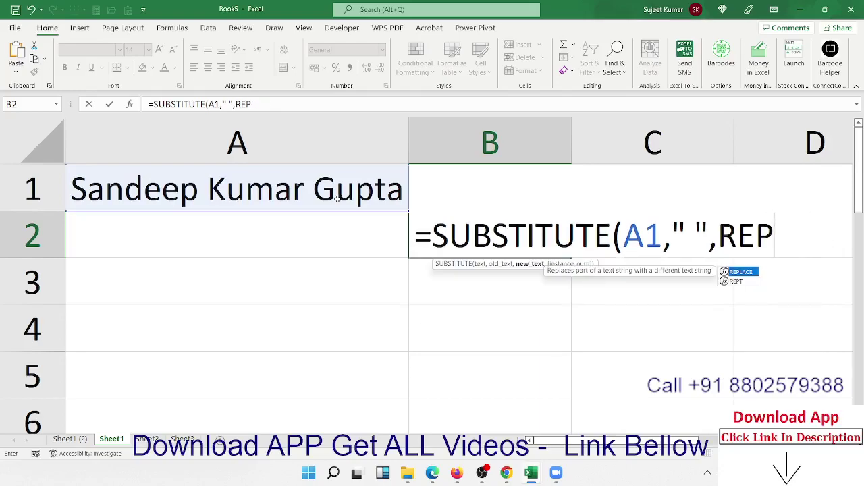
pyautogui.press('Down')
pyautogui.press('Tab')
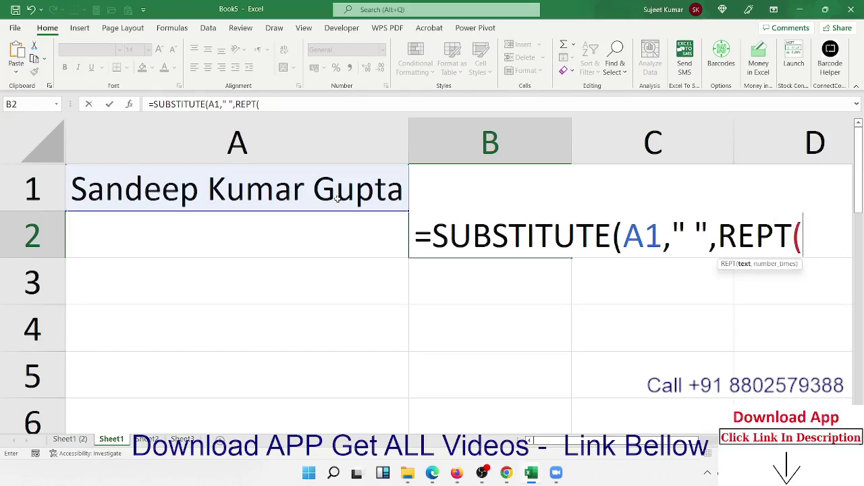
pyautogui.write('"')
pyautogui.write(' ",')
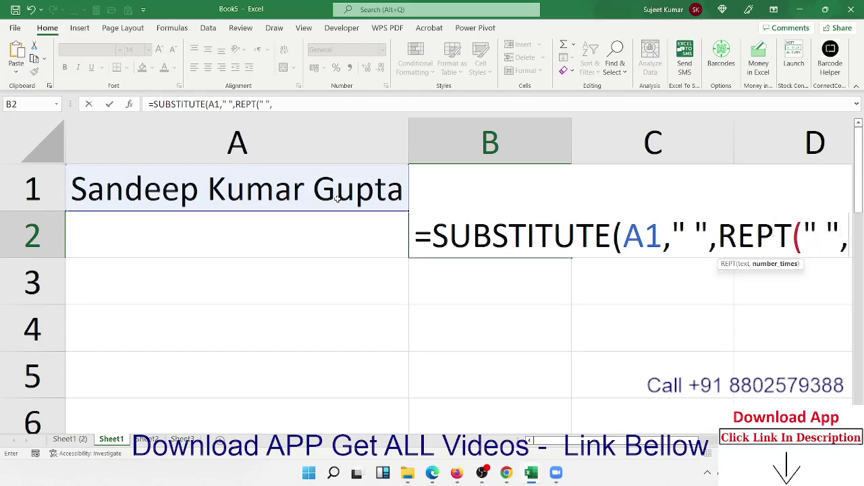
pyautogui.write('10')
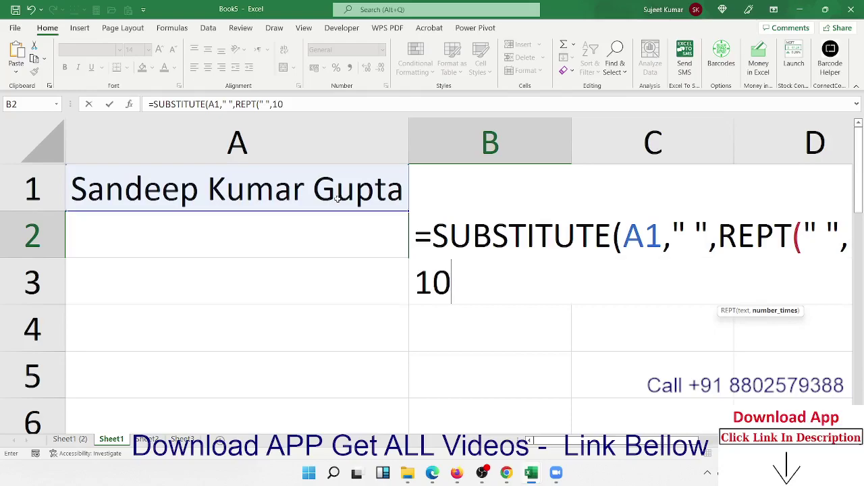
pyautogui.press('BackSpace')
pyautogui.press('BackSpace')
pyautogui.write('99')
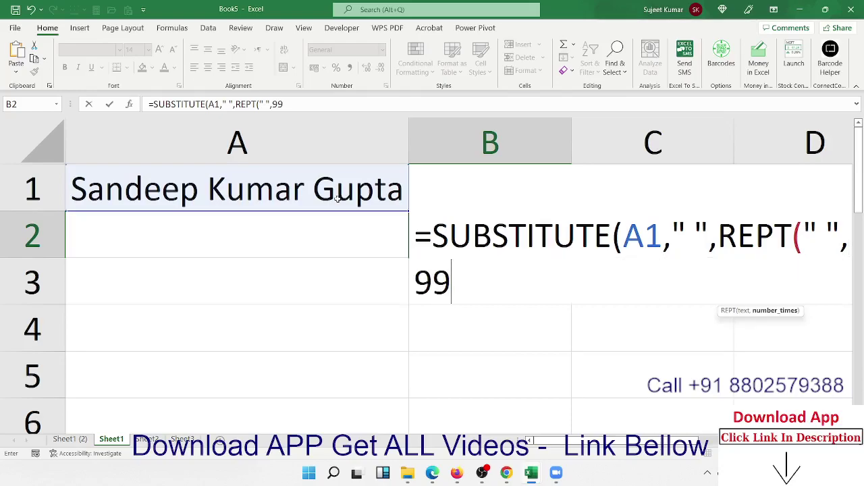
pyautogui.write(')')
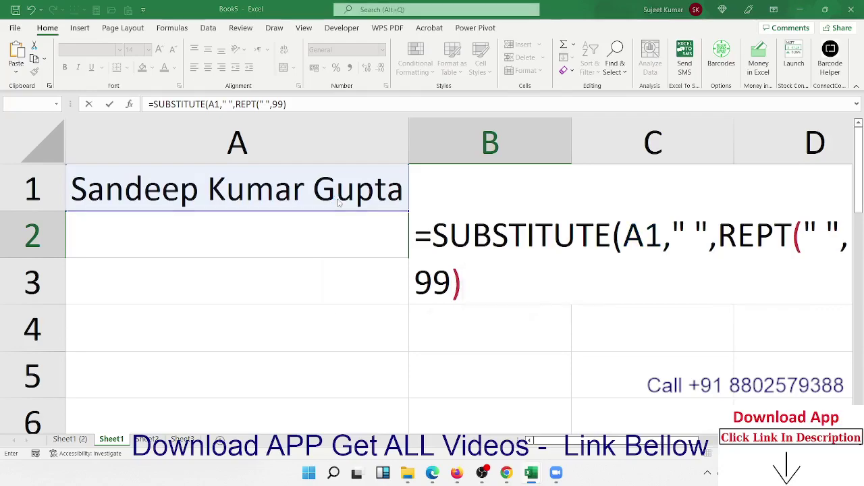
pyautogui.press('Return')
pyautogui.press('Return')
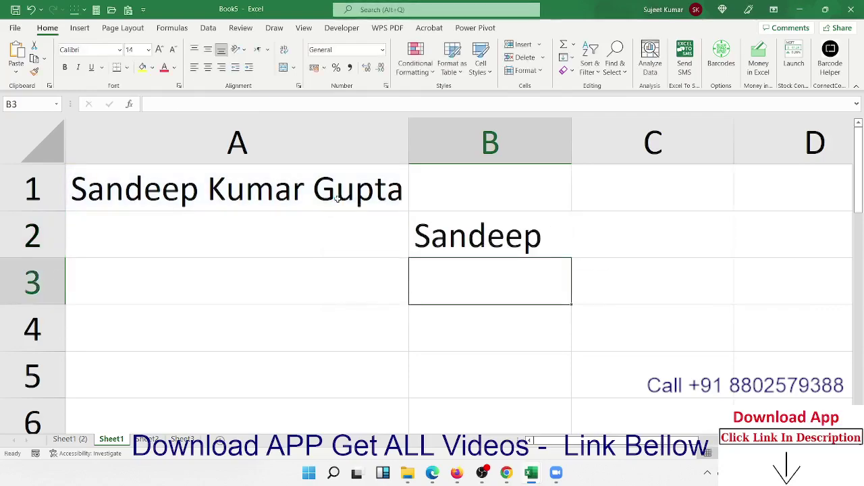
pyautogui.press('Up')
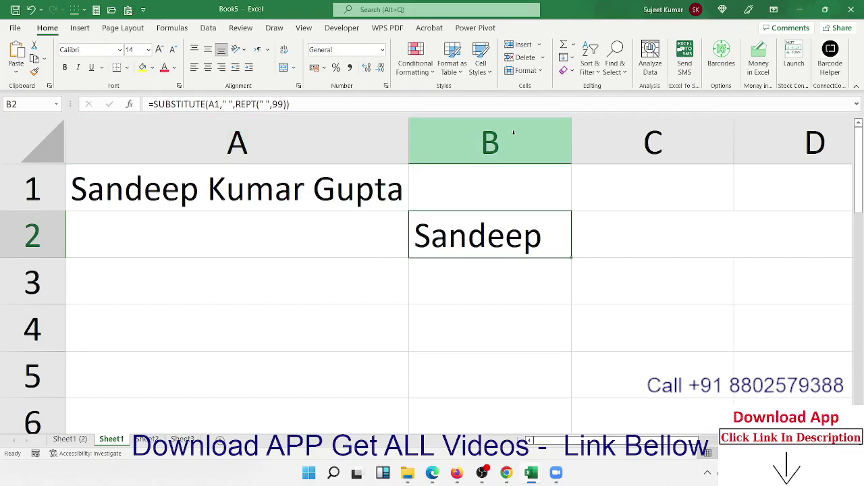
pyautogui.click(627, 232)
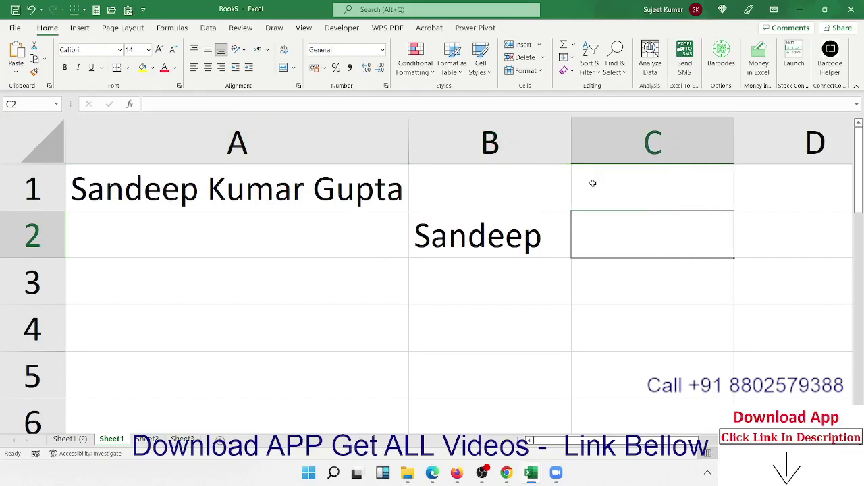
pyautogui.rightClick(567, 139)
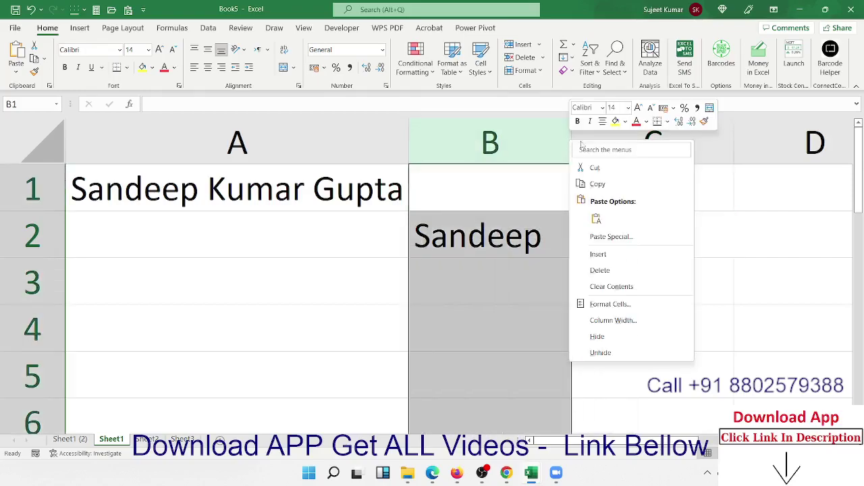
pyautogui.rightClick(520, 251)
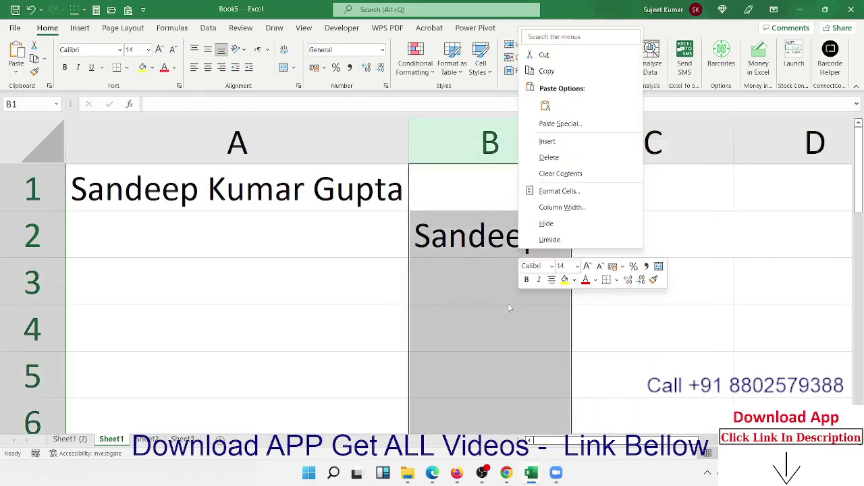
pyautogui.press('Escape')
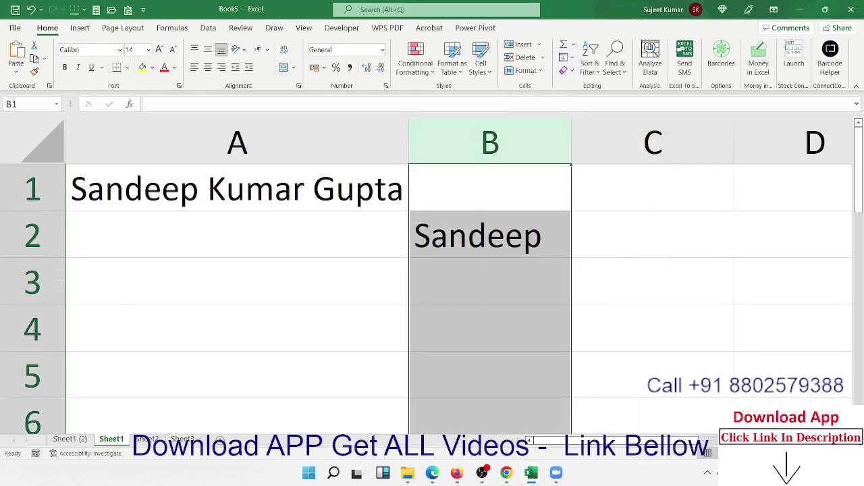
pyautogui.rightClick(695, 454)
# Close the status bar menu, then zoom out and back in to view Kumar and Gupta.
pyautogui.press('Escape')
pyautogui.scroll(-10, 432, 277)
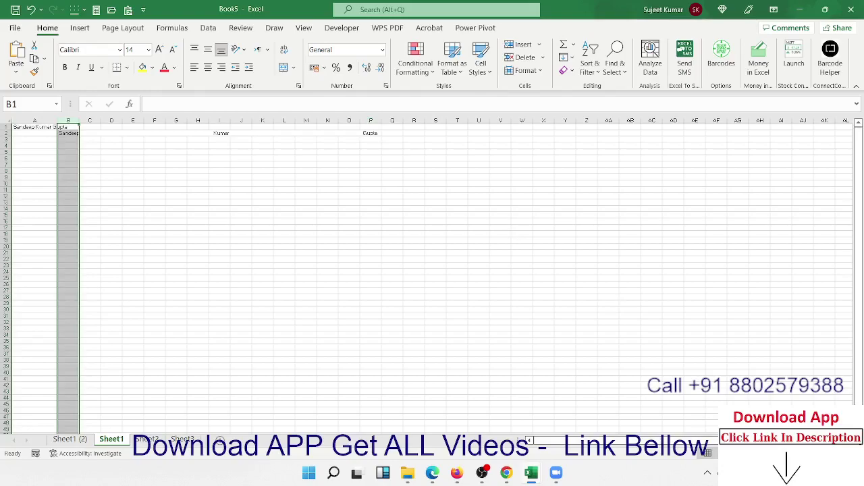
pyautogui.scroll(5, 433, 270)
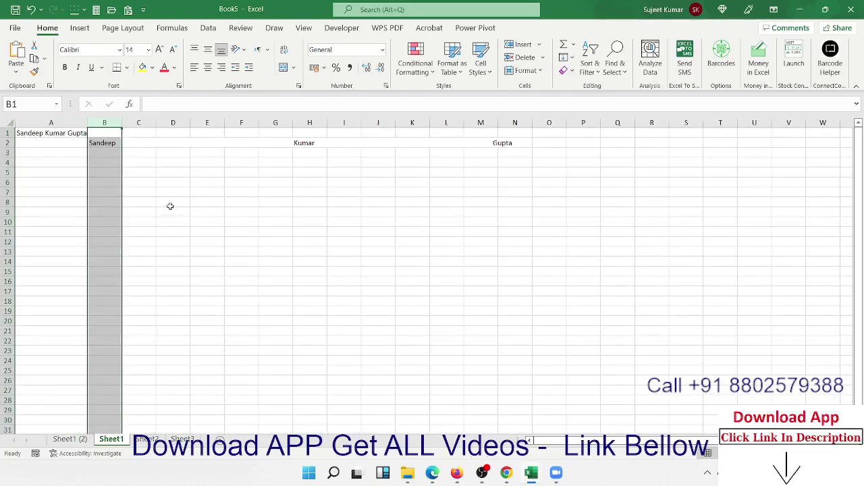
# Enter =RIGHT(B2,99) in B3 to return the padded last word Gupta.
pyautogui.click(95, 156)
pyautogui.write('=')
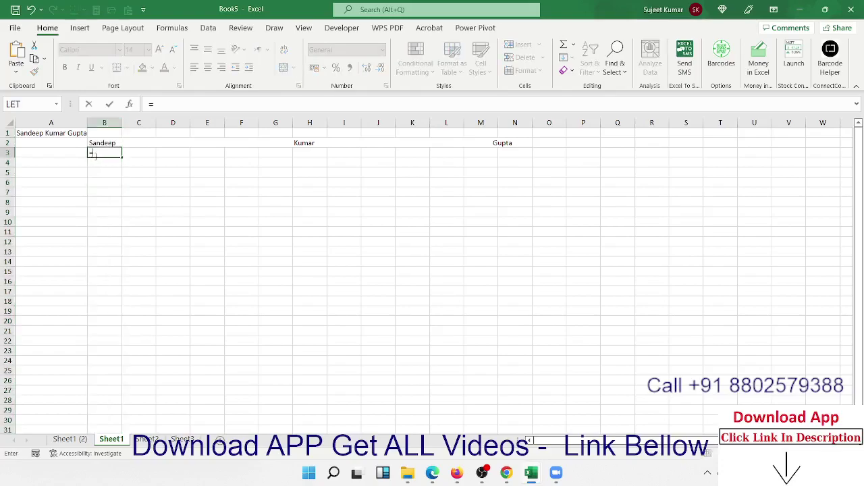
pyautogui.write('RI')
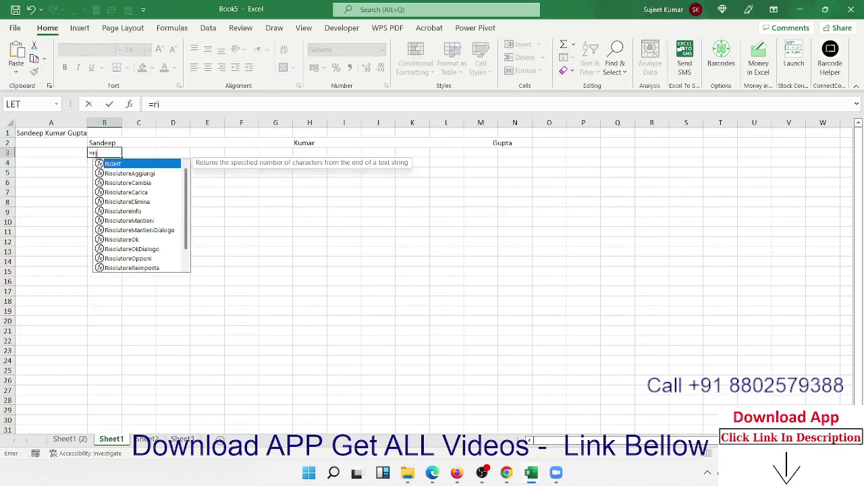
pyautogui.write('GHT(B2')
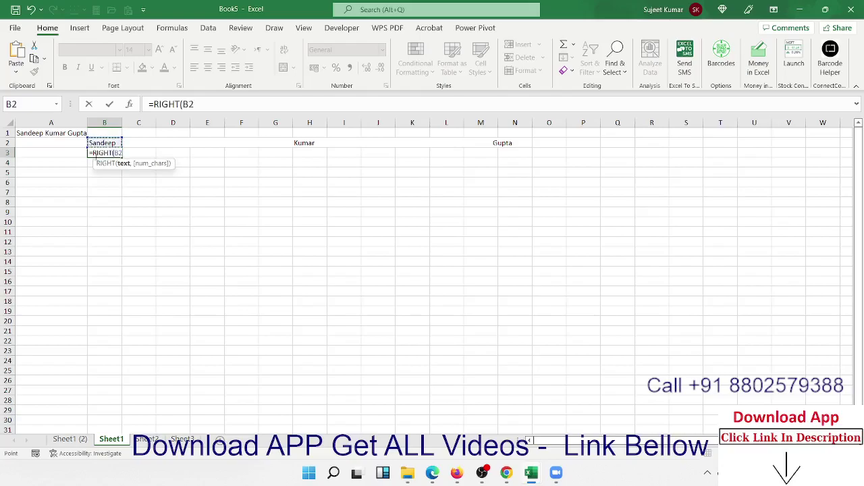
pyautogui.write(',9)')
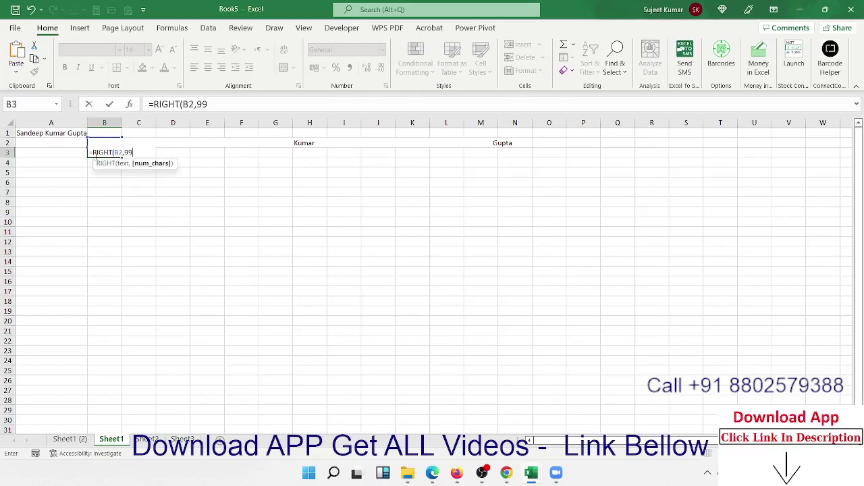
pyautogui.press('Return')
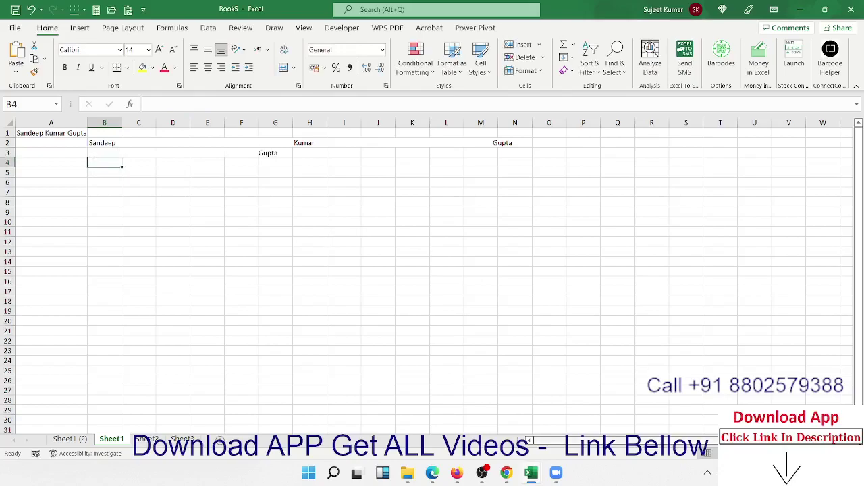
# Zoom in and enter =TRIM(B3) in B4 to show Gupta without padding.
pyautogui.click(849, 453)
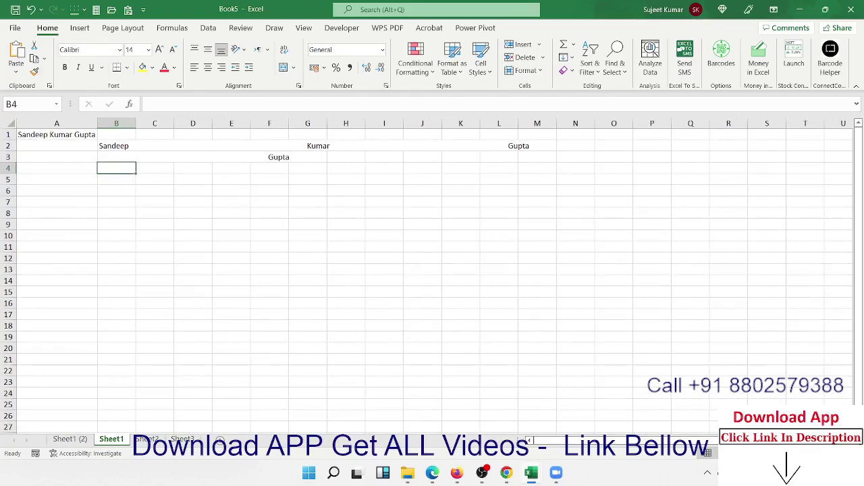
pyautogui.click(850, 453)
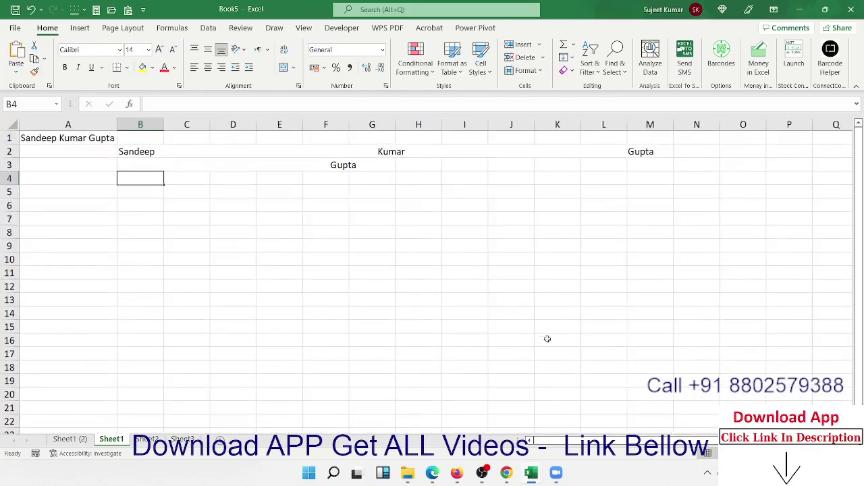
pyautogui.write('=')
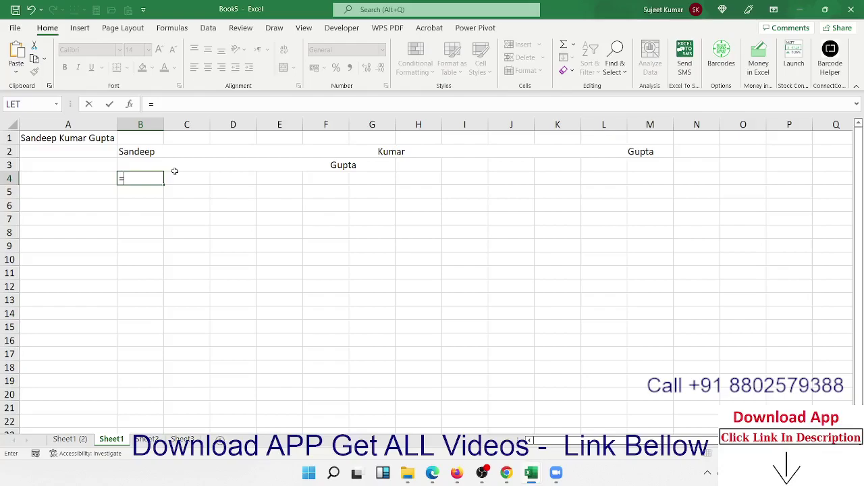
pyautogui.write('tri')
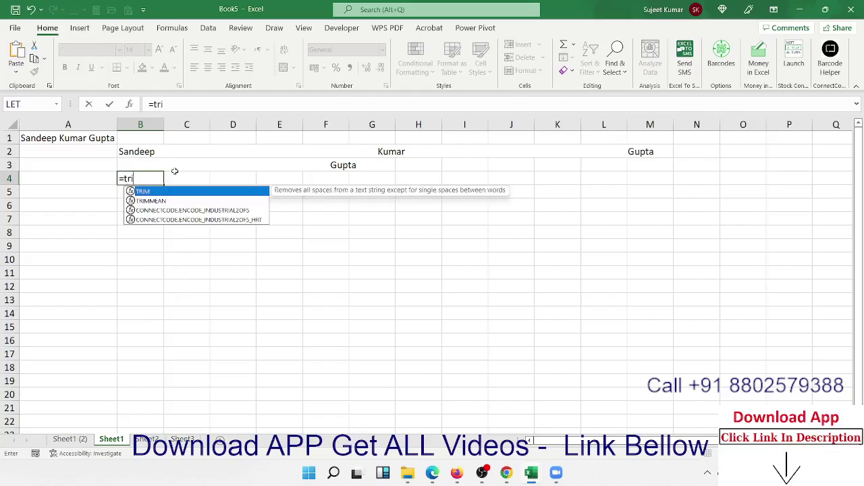
pyautogui.press('Tab')
pyautogui.press('Up')
pyautogui.press('Return')
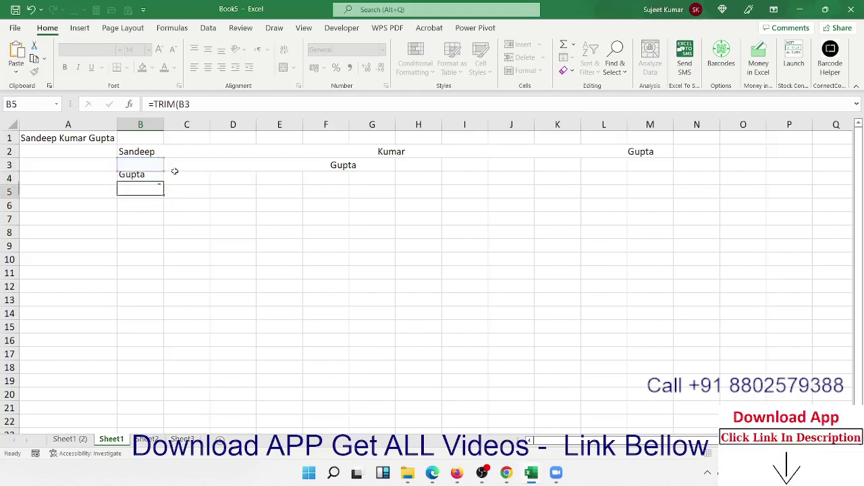
# Step through B4, B2 and B3 to review their formulas.
pyautogui.press('Up')
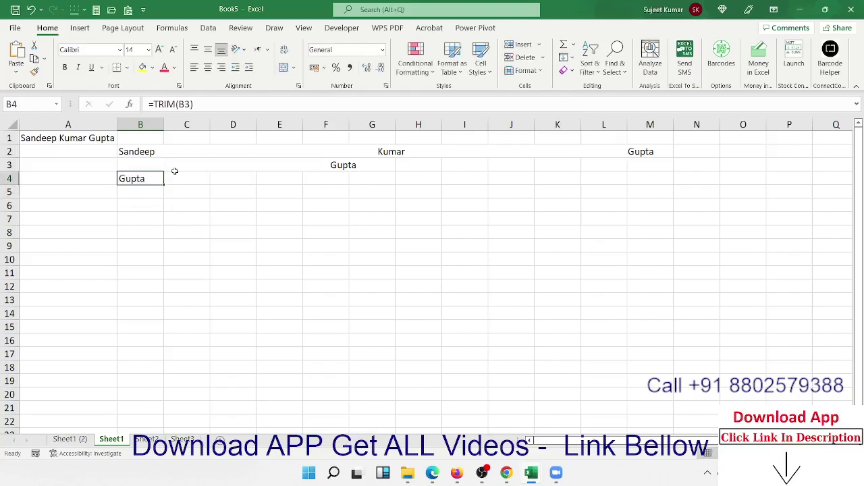
pyautogui.press('Up')
pyautogui.press('Up')
pyautogui.press('Down')
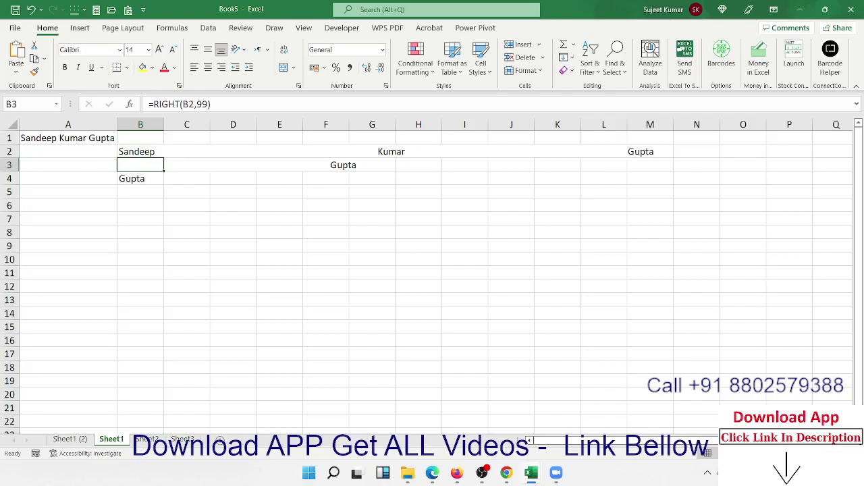
# In A2, begin the nested formula =TRIM(RIGHT(SUBSTITUTE(.
pyautogui.scroll(10, 432, 277)
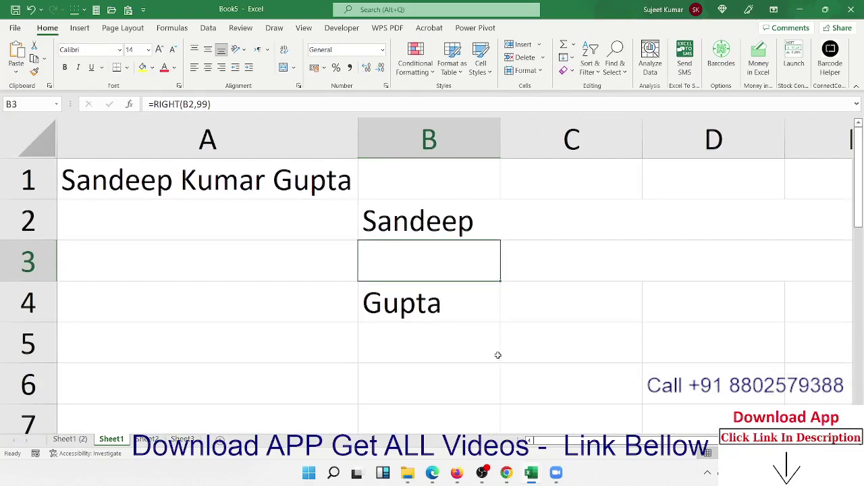
pyautogui.click(260, 223)
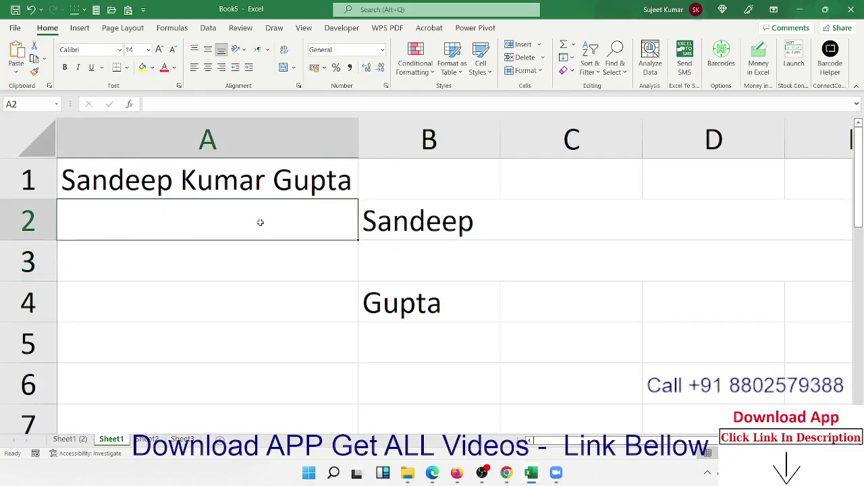
pyautogui.write('=t')
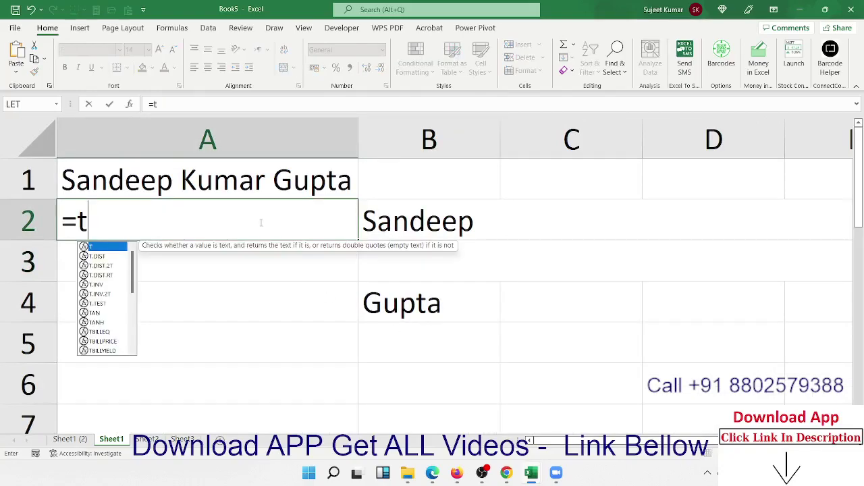
pyautogui.write('ri')
pyautogui.press('Tab')
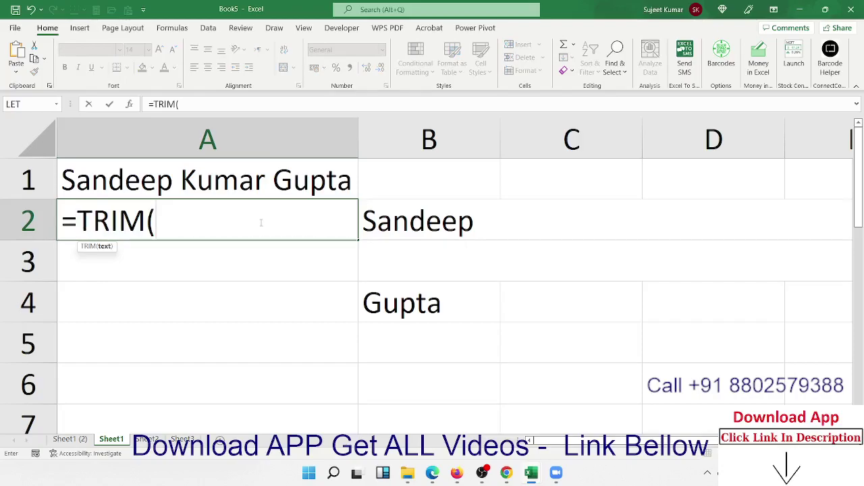
pyautogui.write('ri')
pyautogui.press('Tab')
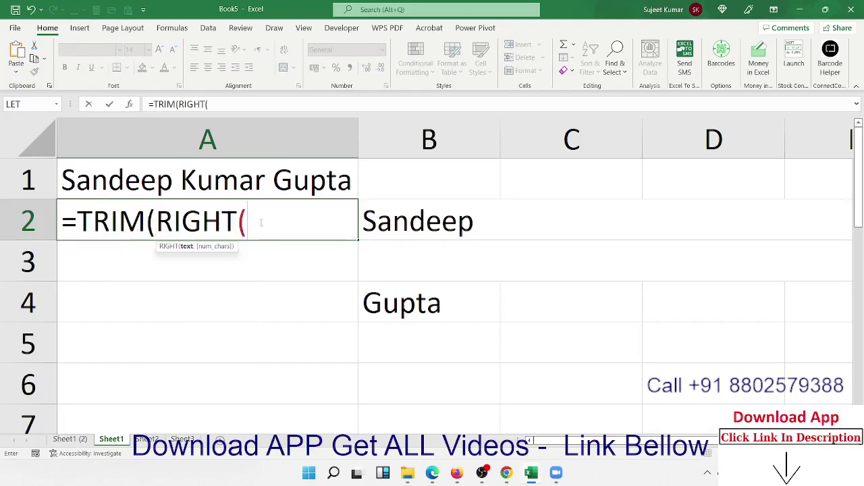
pyautogui.write('su')
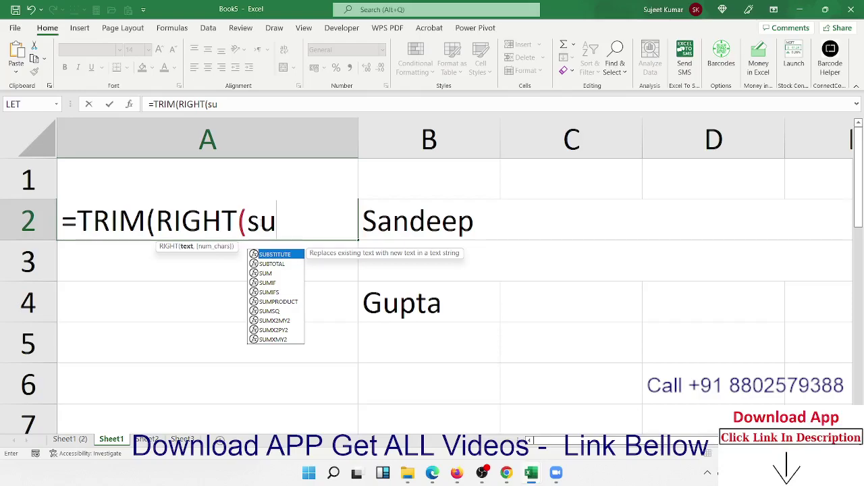
pyautogui.press('Tab')
# Complete it with A1," ",REPT(" ",99)),99)) and commit, giving Gupta.
pyautogui.write('A1')
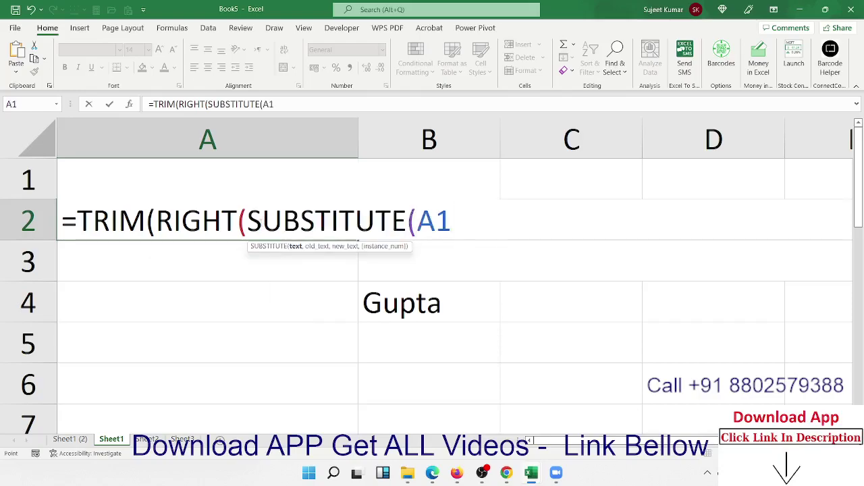
pyautogui.write(',')
pyautogui.write('" "')
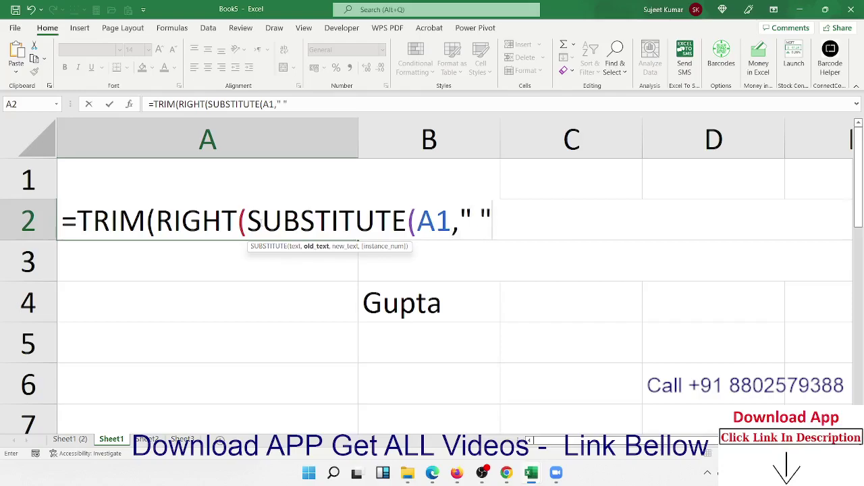
pyautogui.write(',rep')
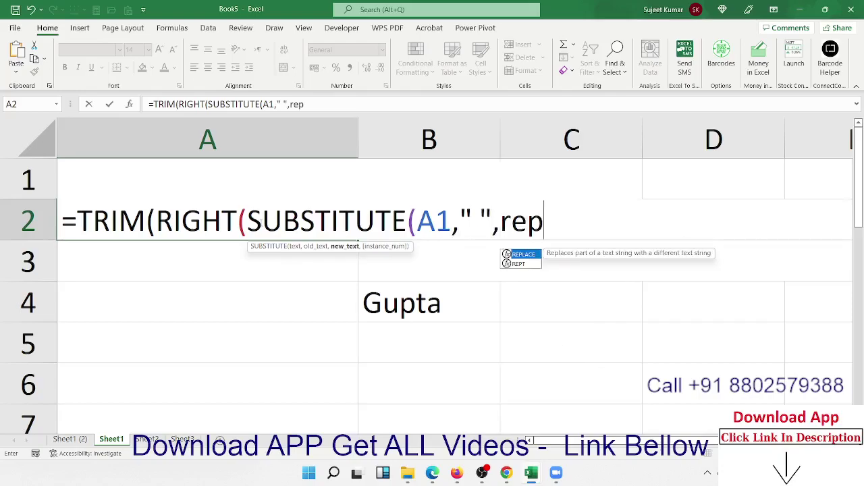
pyautogui.press('Down')
pyautogui.press('Tab')
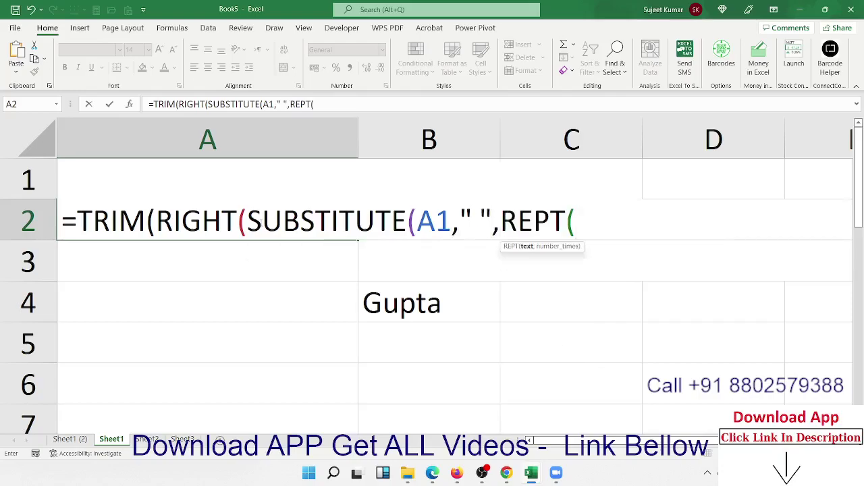
pyautogui.write('"')
pyautogui.write(' "')
pyautogui.write(',9')
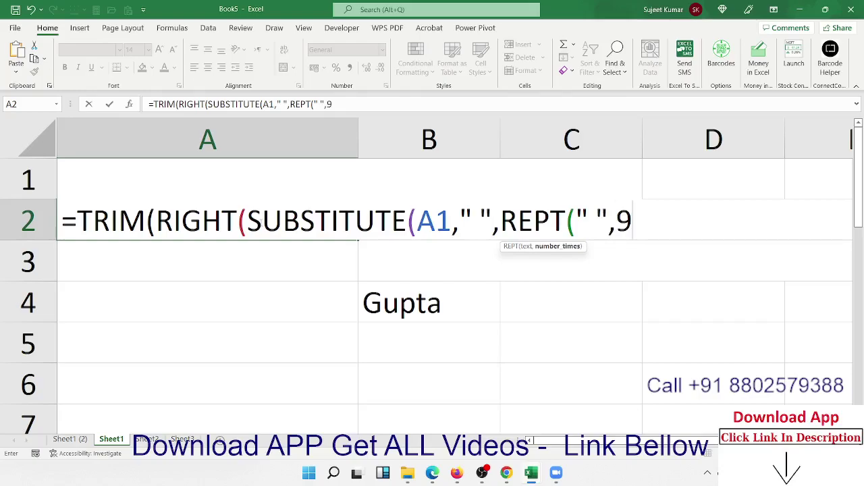
pyautogui.write('9')
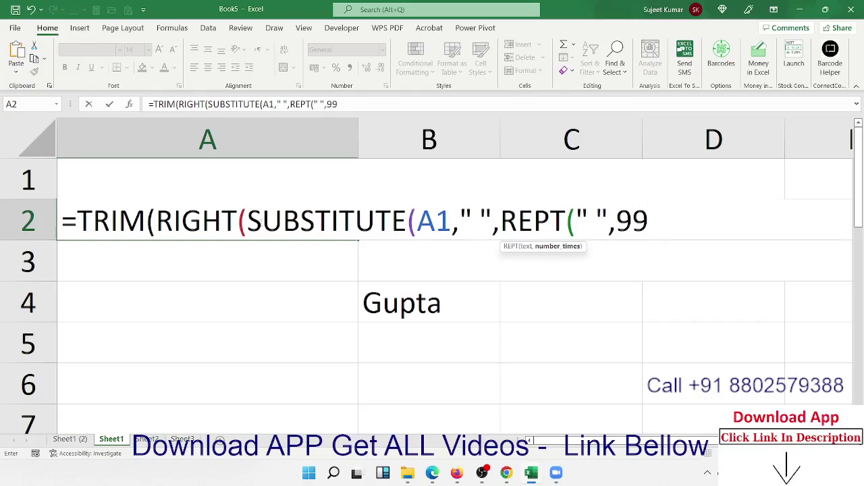
pyautogui.write(')')
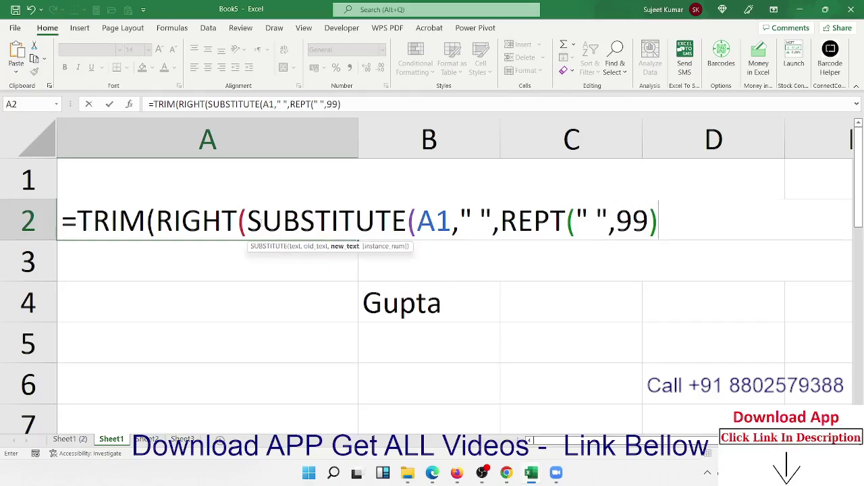
pyautogui.write(')')
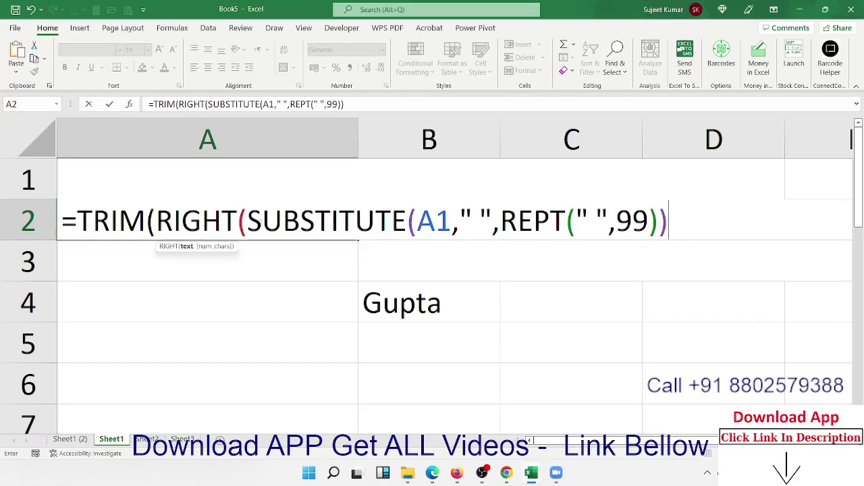
pyautogui.write(',99')
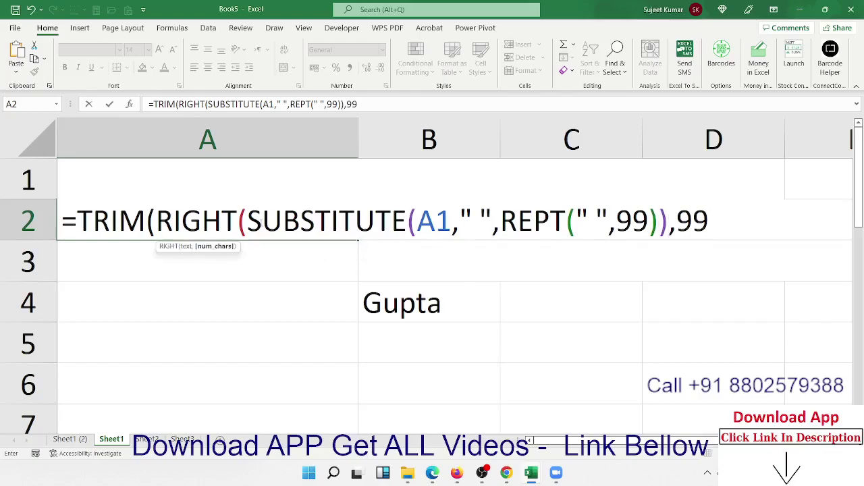
pyautogui.write('))')
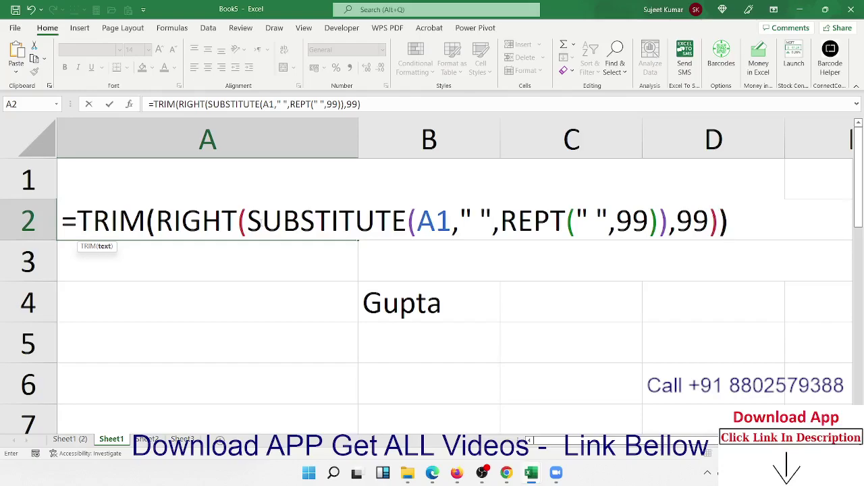
pyautogui.press('Return')
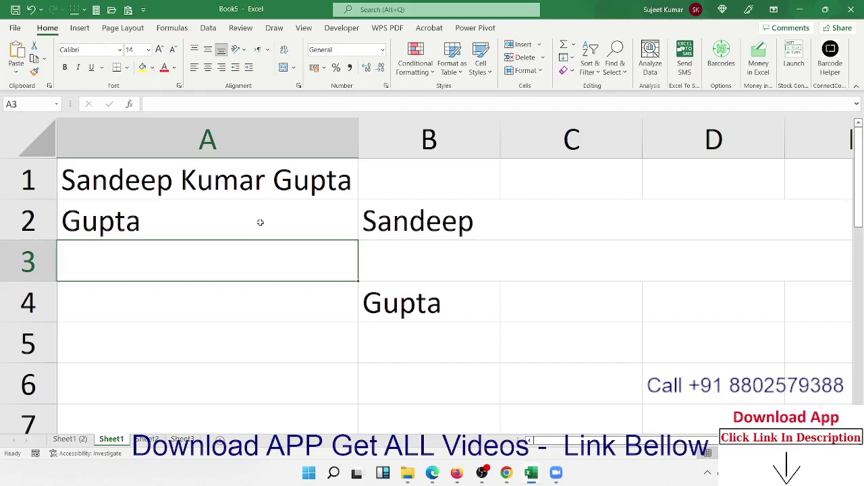
# Minimize the Excel workbook with Windows+D to show the desktop wallpaper.
pyautogui.press('super+d')
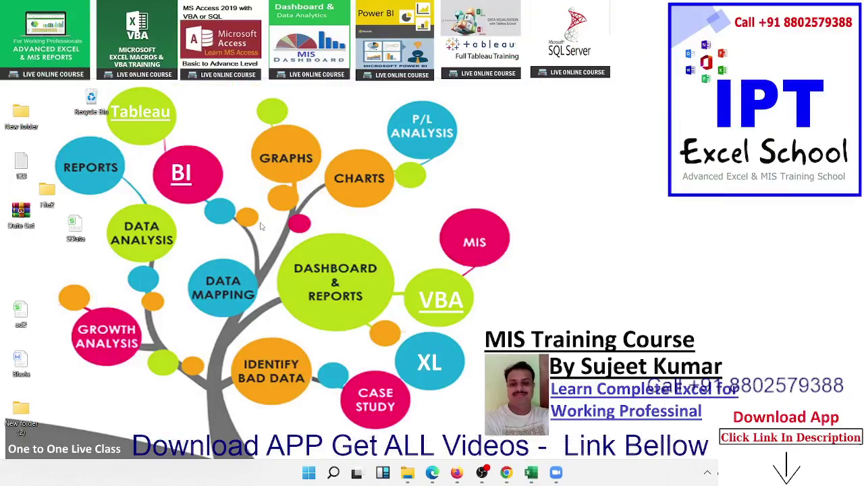